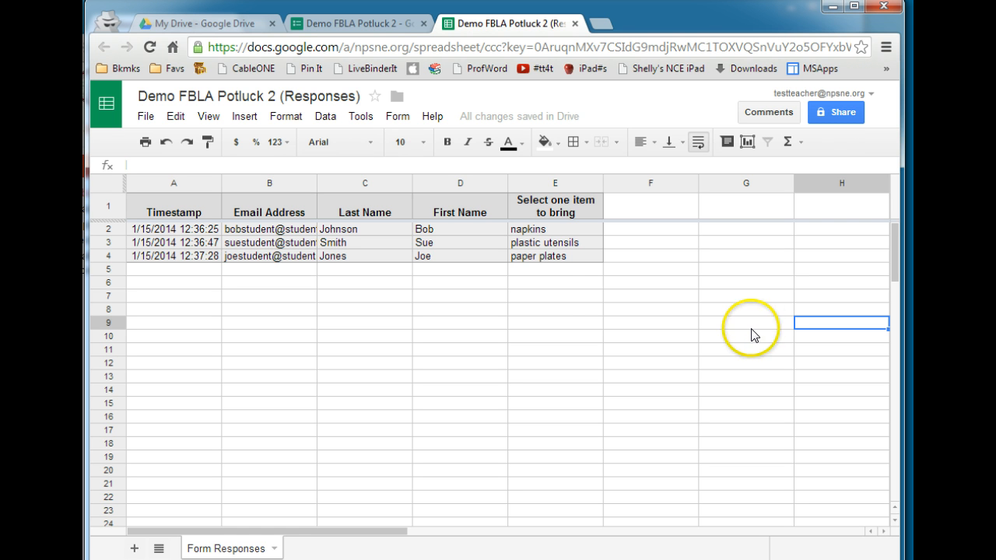
# Search the script gallery for "formemailer".
pyautogui.click(402, 119)
pyautogui.click(360, 117)
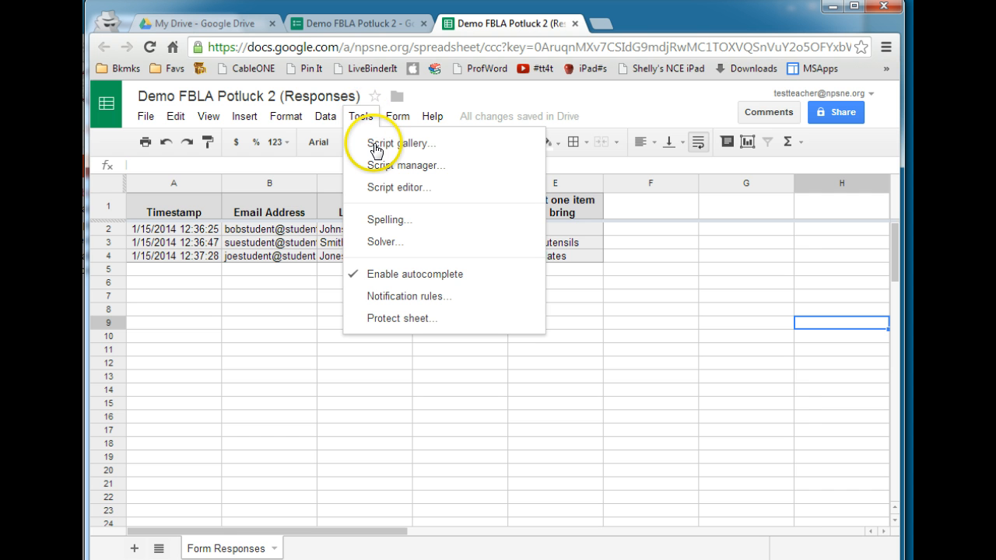
pyautogui.click(373, 145)
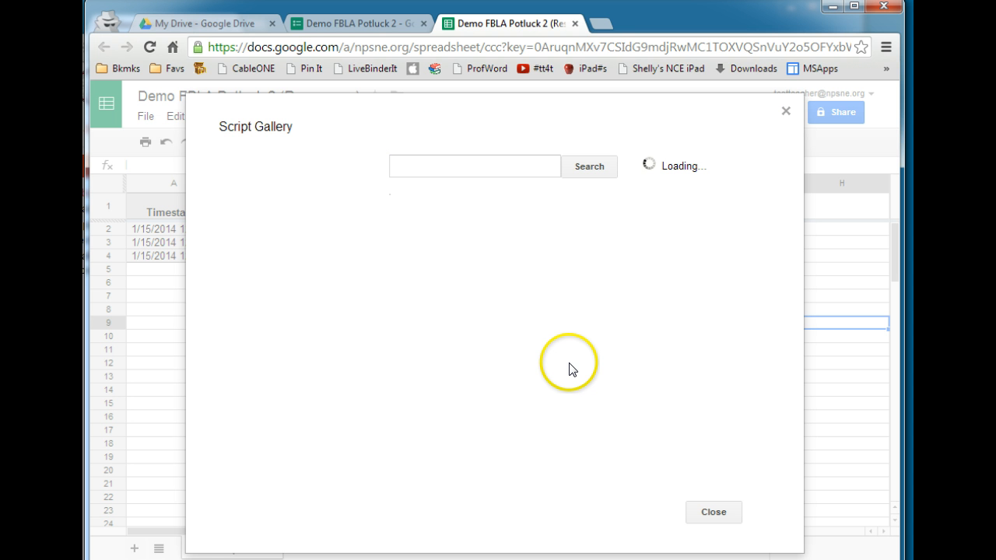
pyautogui.click(488, 165)
pyautogui.write('f')
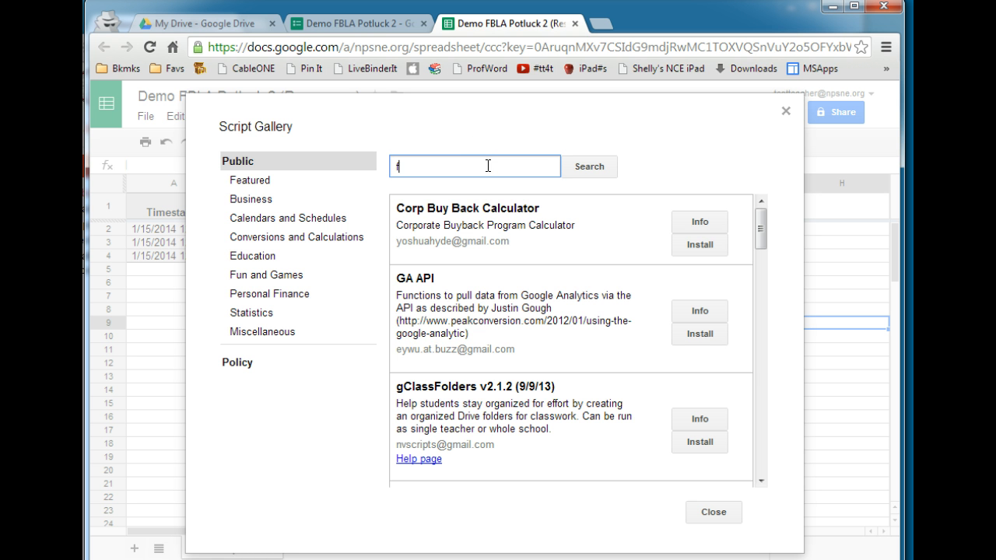
pyautogui.write('ormemailer')
pyautogui.press('Return')
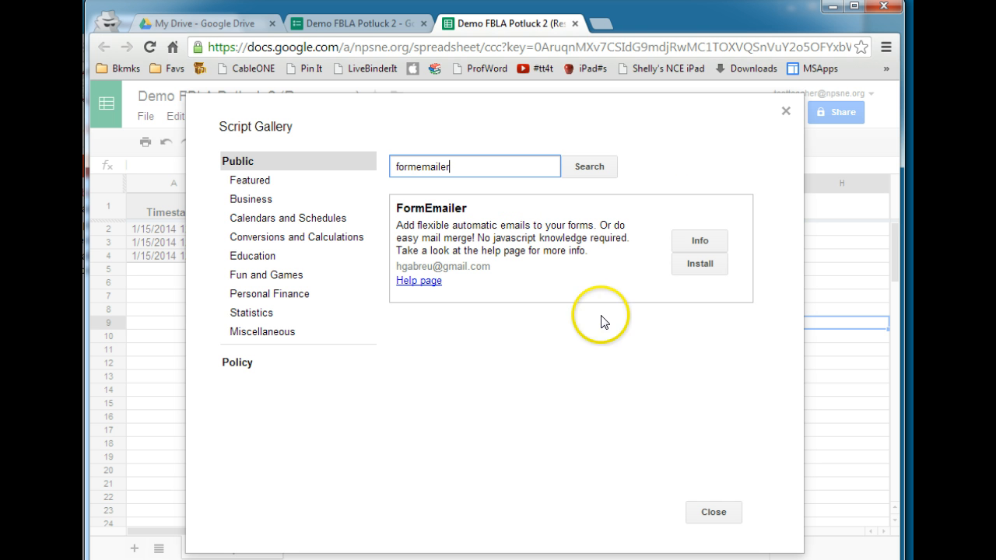
# Install the FormEmailer script, grant it the requested account permissions, and close the script gallery.
pyautogui.click(708, 265)
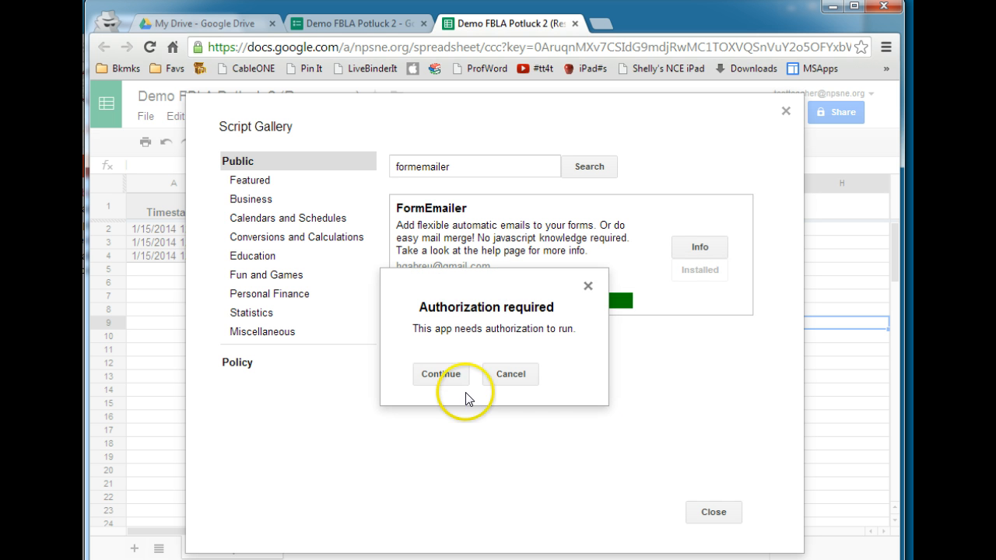
pyautogui.click(440, 374)
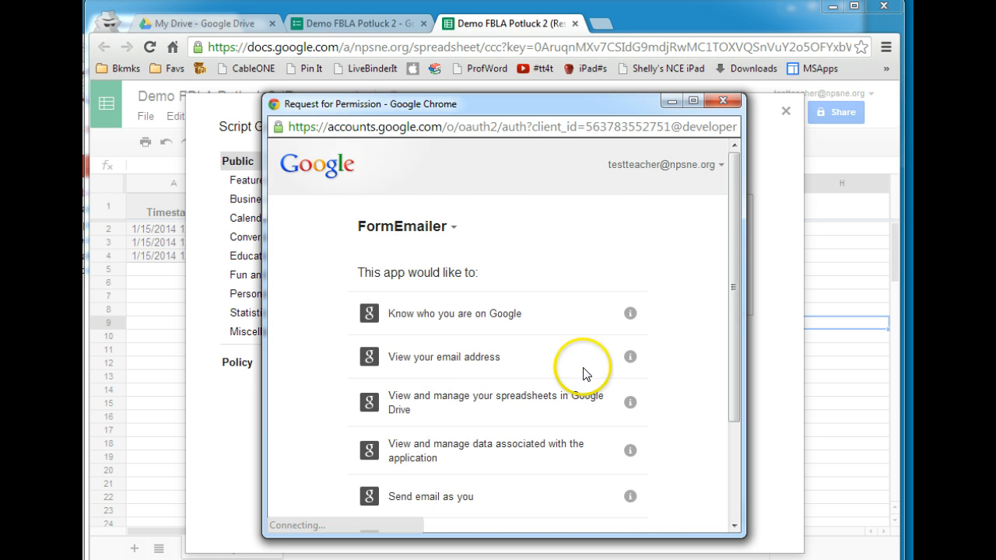
pyautogui.scroll(-3, 683, 354)
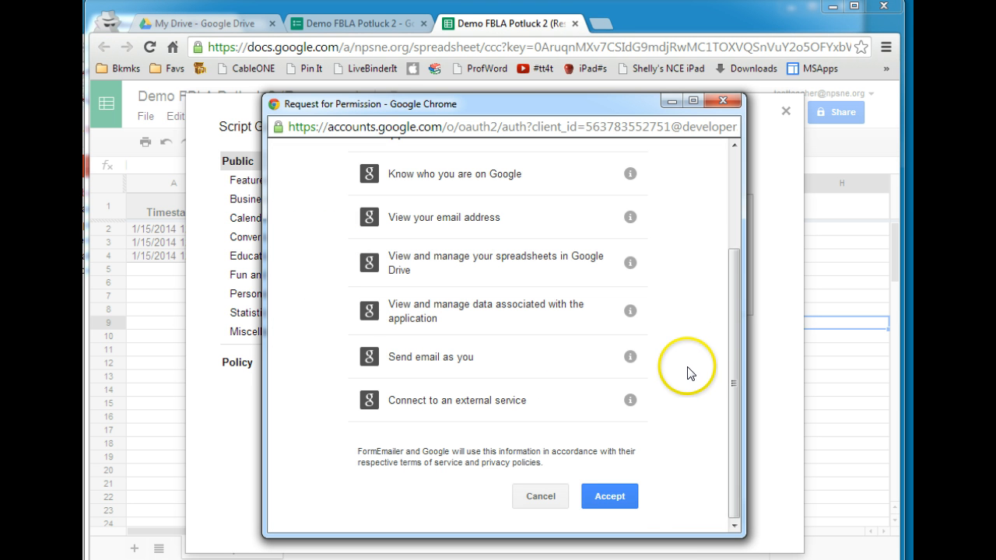
pyautogui.click(620, 497)
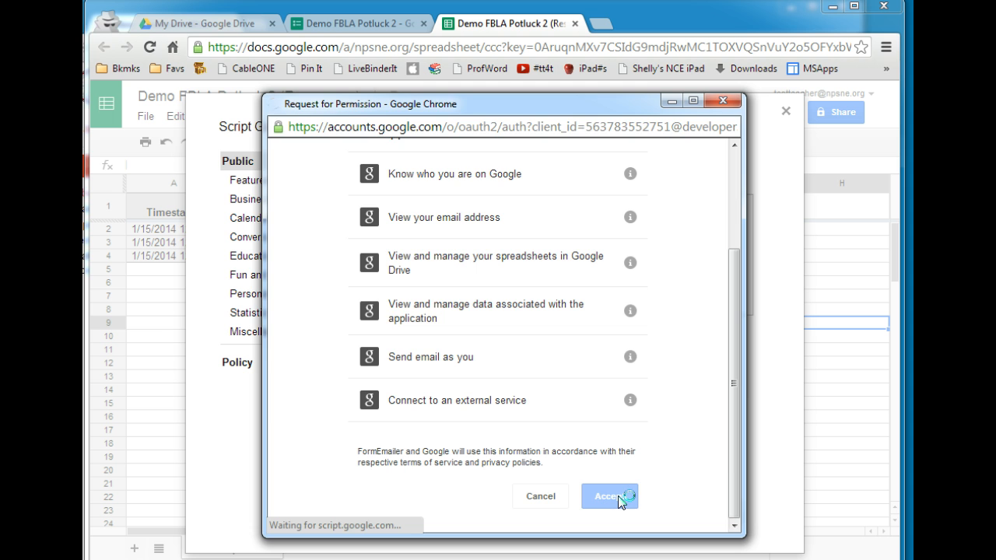
pyautogui.click(707, 513)
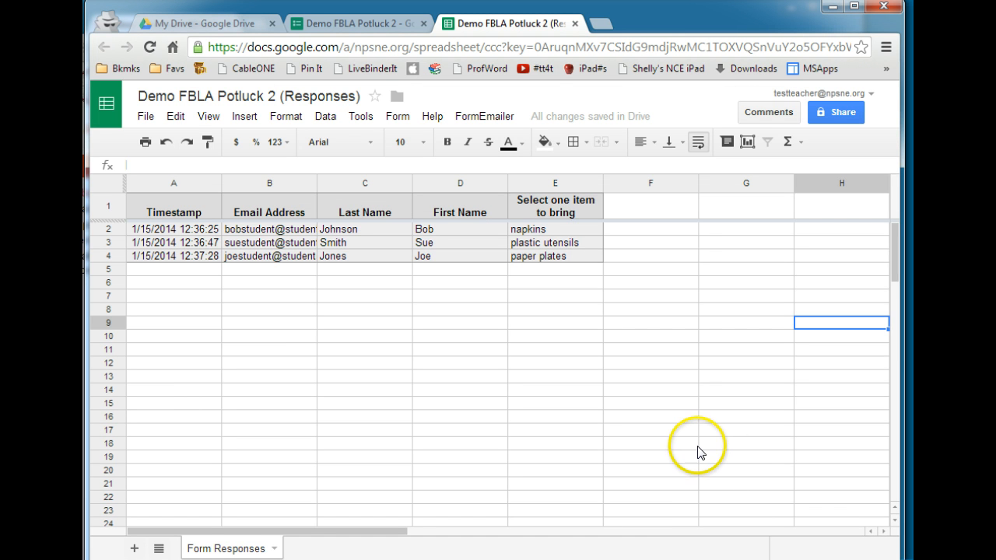
# Run the FormEmailer installation in English (United States) for the Form Responses sheet, and return to that sheet.
pyautogui.click(478, 117)
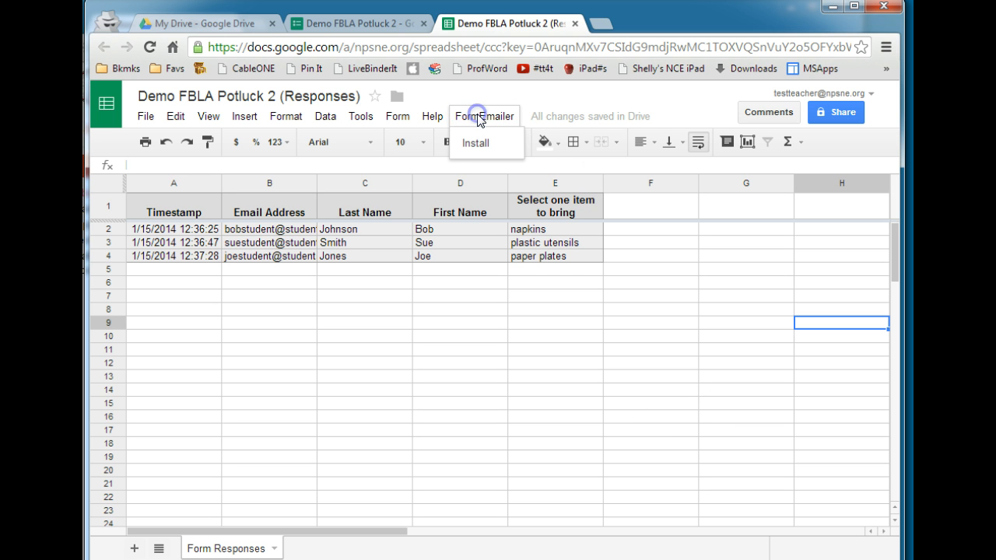
pyautogui.click(467, 145)
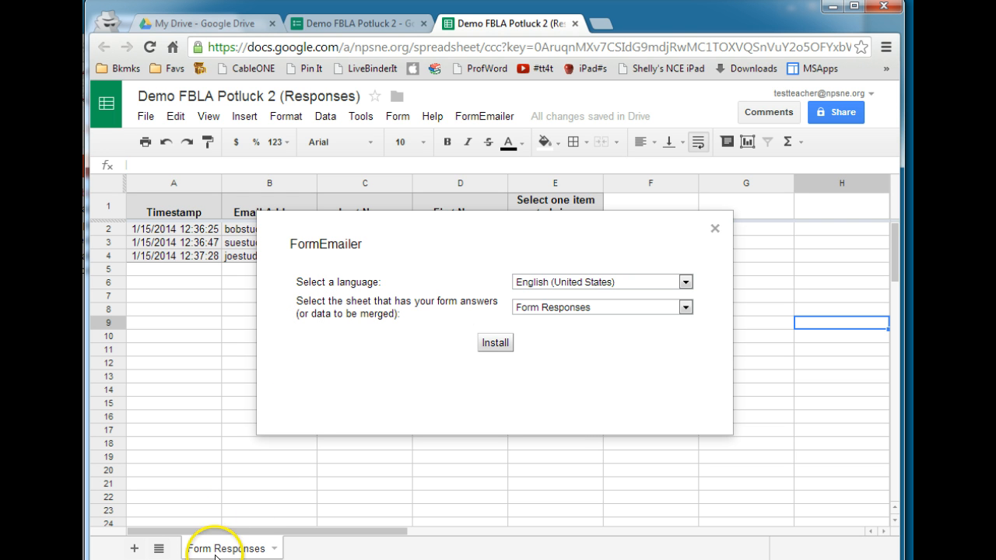
pyautogui.click(498, 349)
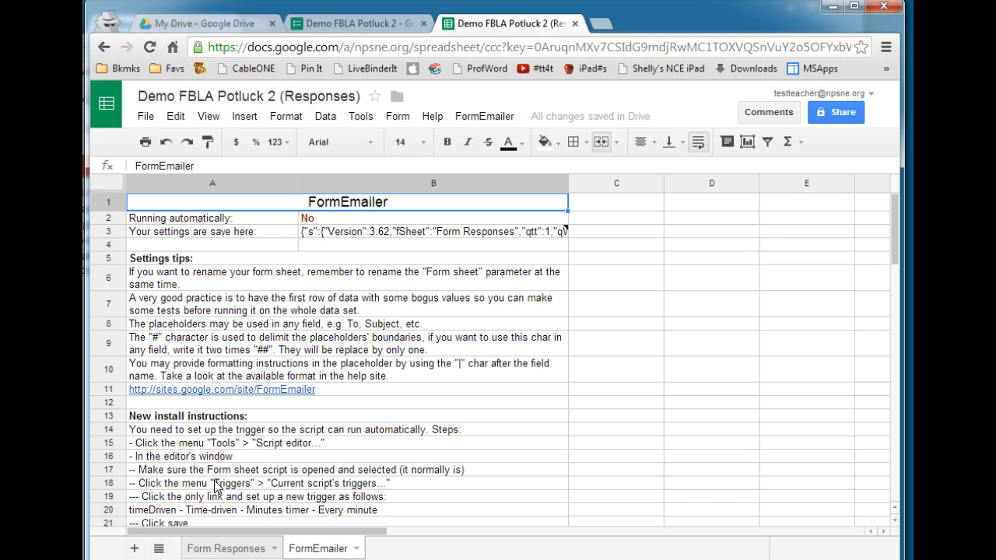
pyautogui.click(239, 548)
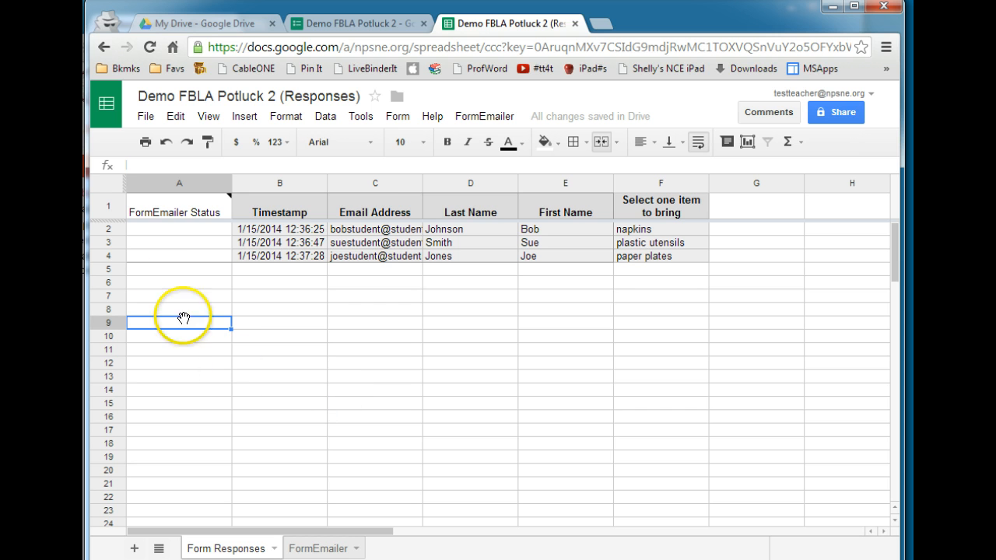
pyautogui.moveTo(175, 208)
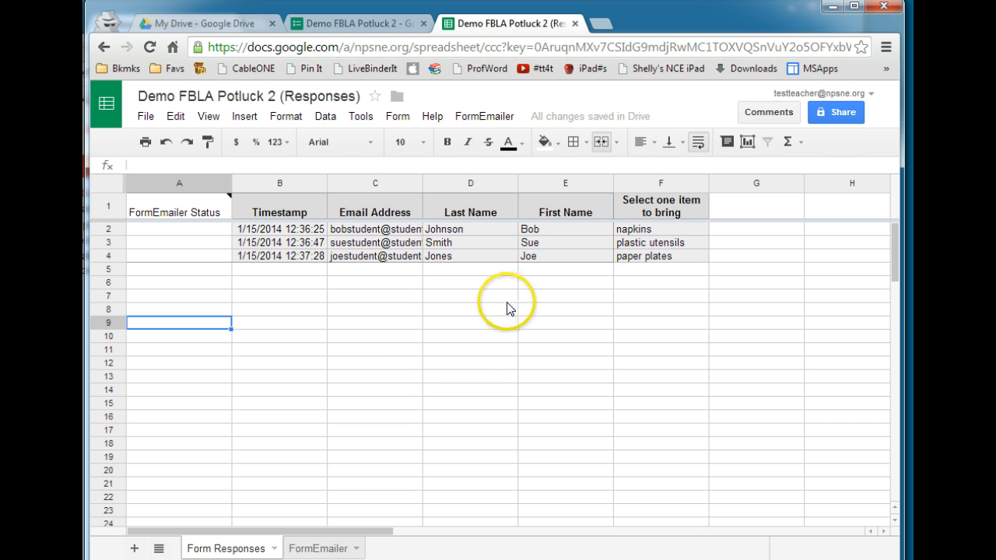
# Open the FormEmailer settings and replace the default sender name with the sender's full name.
pyautogui.click(482, 117)
pyautogui.click(475, 144)
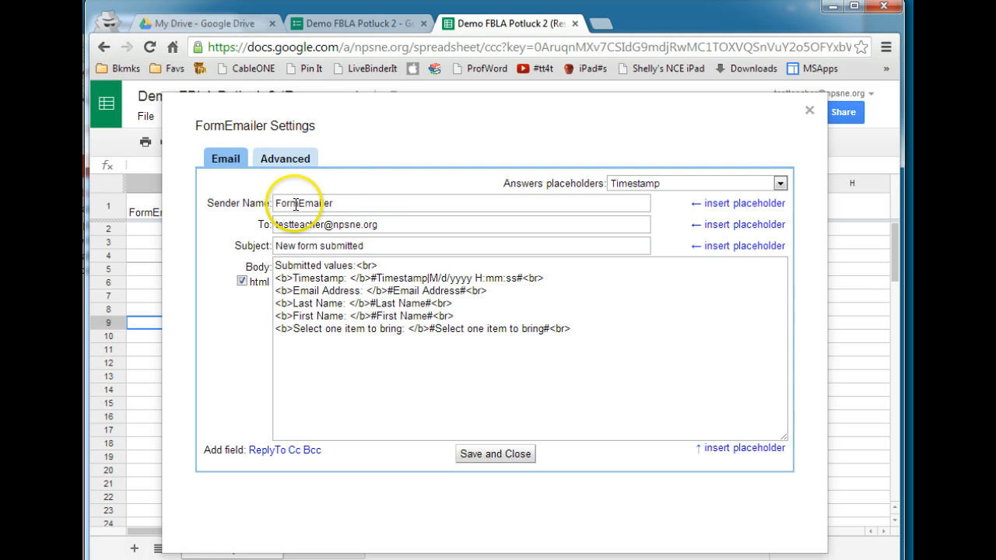
pyautogui.moveTo(350, 200); pyautogui.dragTo(210, 200)
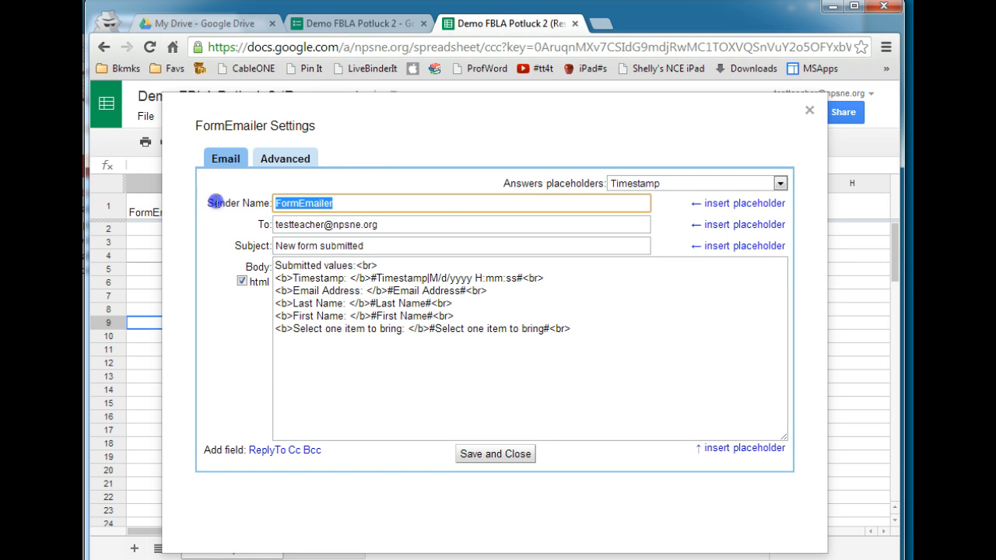
pyautogui.write('Mickie Mueller')
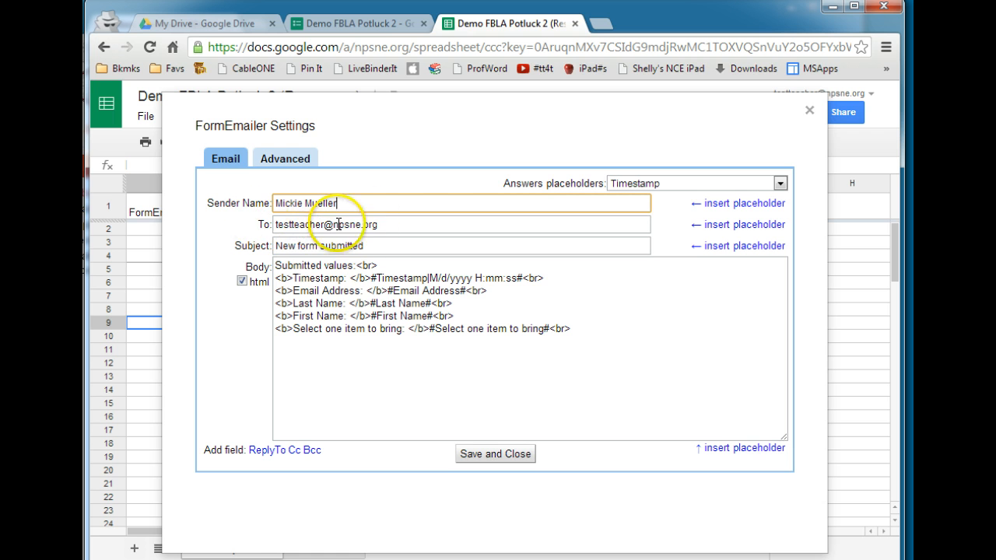
# Replace the recipient with the Email Address placeholder and set the subject to "FBLA Potluck".
pyautogui.moveTo(379, 224); pyautogui.dragTo(250, 225)
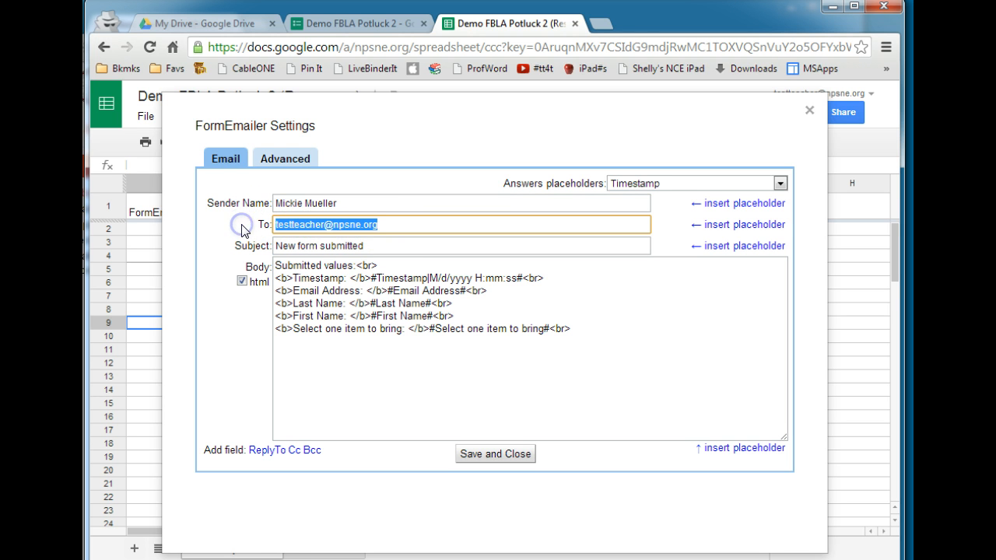
pyautogui.press('BackSpace')
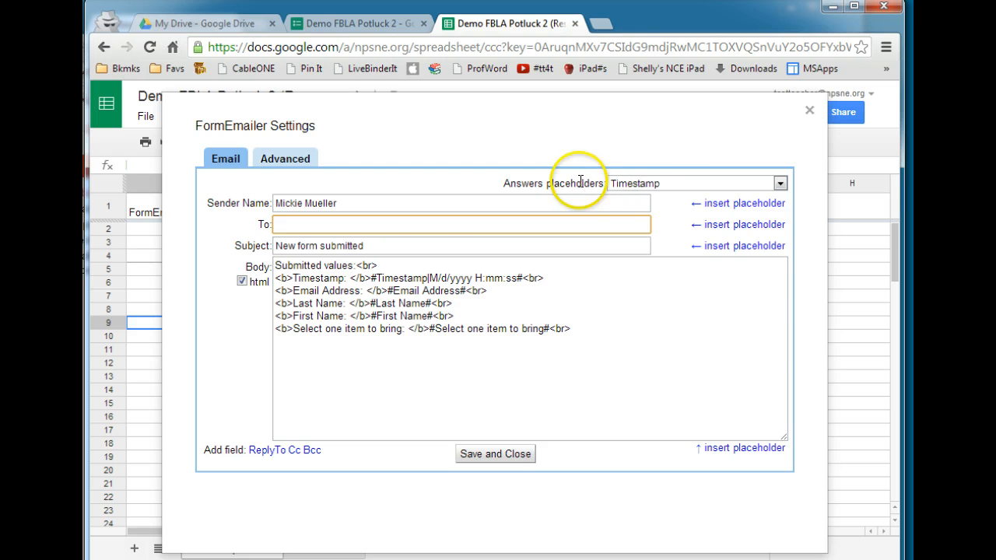
pyautogui.click(691, 184)
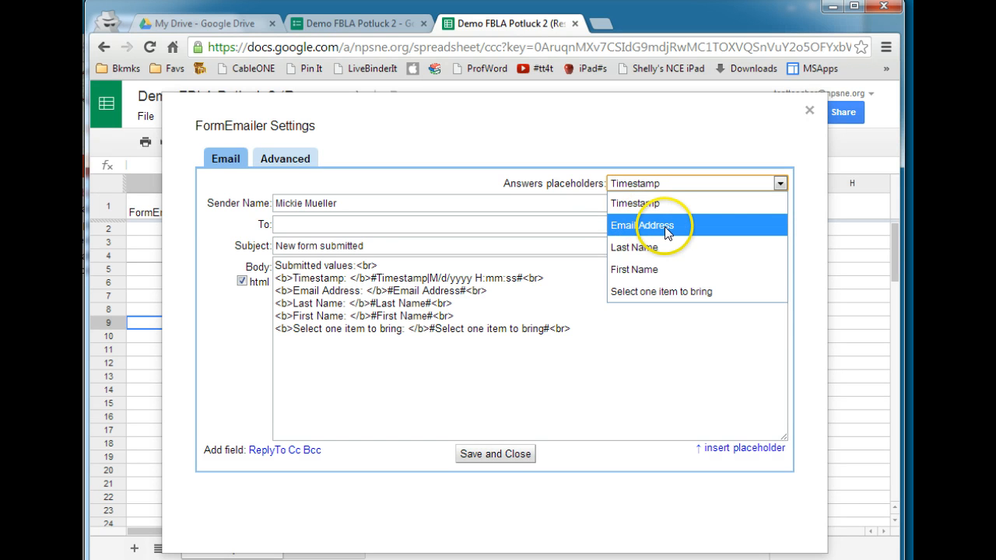
pyautogui.click(666, 228)
pyautogui.click(578, 224)
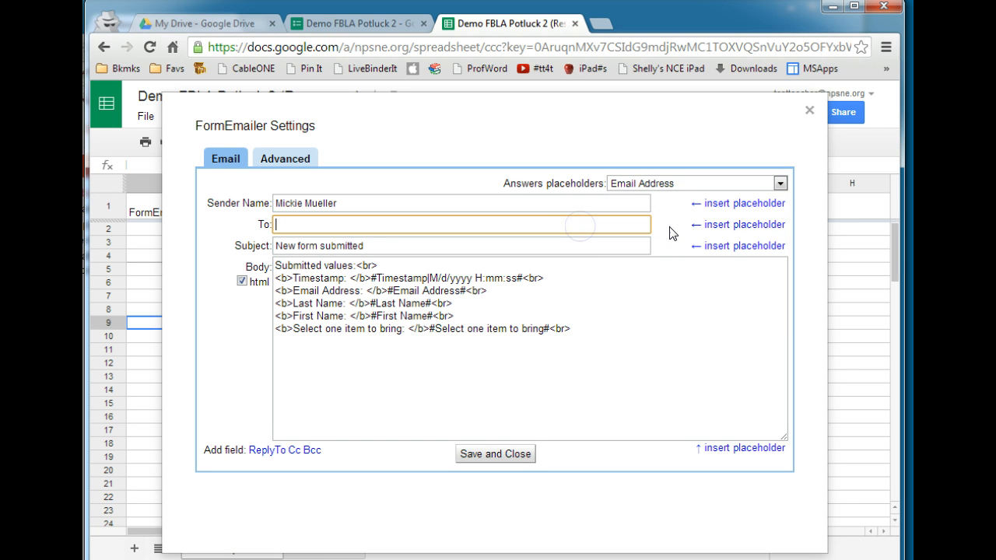
pyautogui.click(726, 227)
pyautogui.press('Tab')
pyautogui.write('FBLA Potluck')
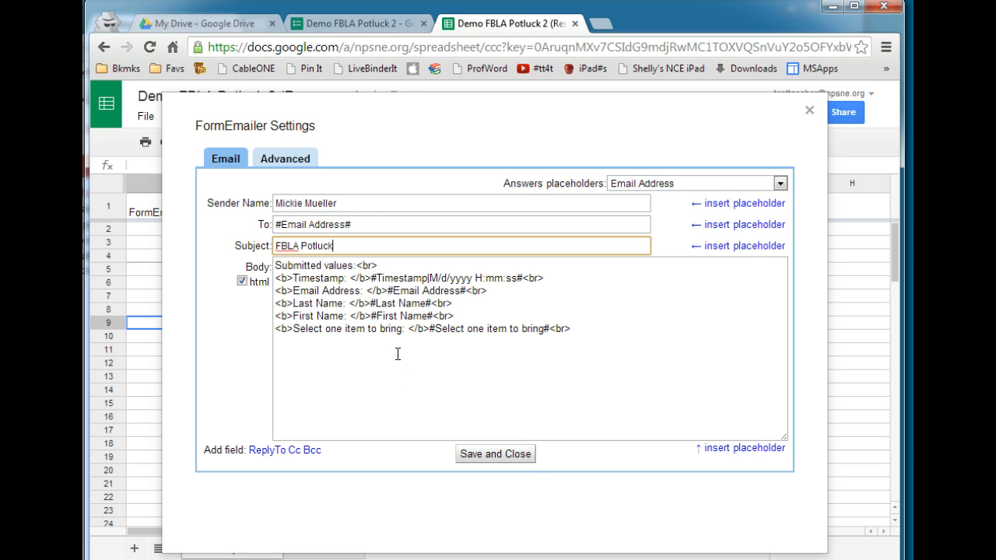
# Replace the default email body with "Thank you for bringing something to the FBLA potluck.", two <br> breaks and "You signed up to bring:".
pyautogui.doubleClick(366, 266)
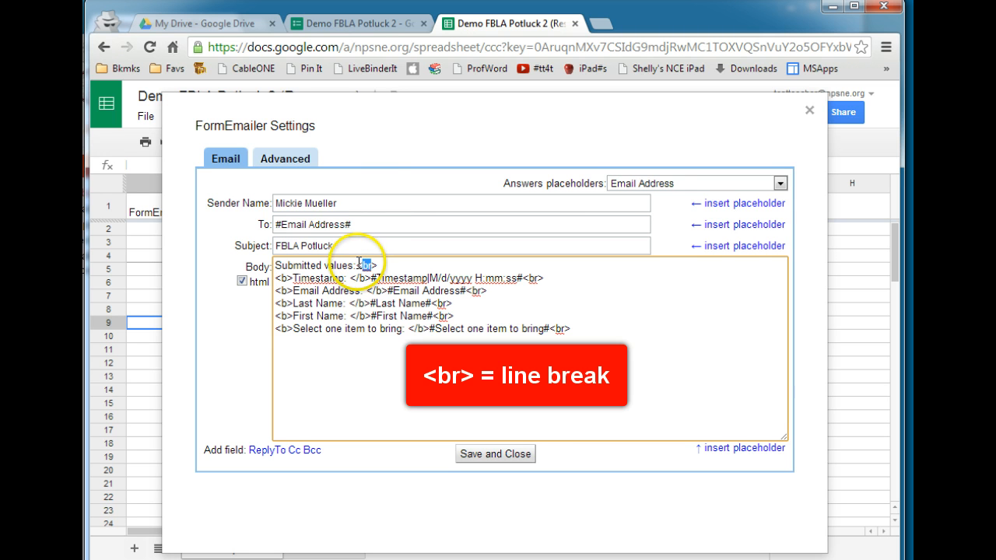
pyautogui.click(381, 266)
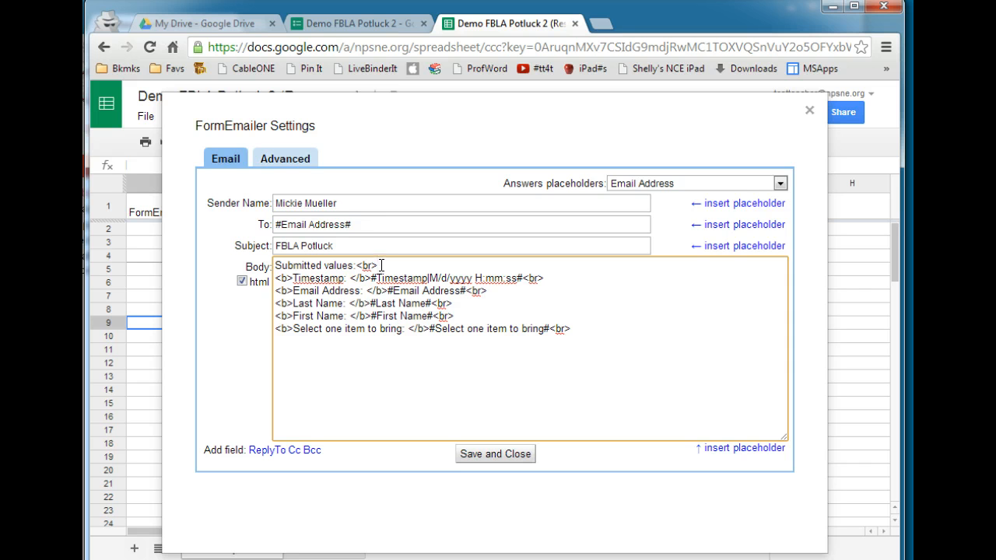
pyautogui.moveTo(293, 277); pyautogui.dragTo(274, 277)
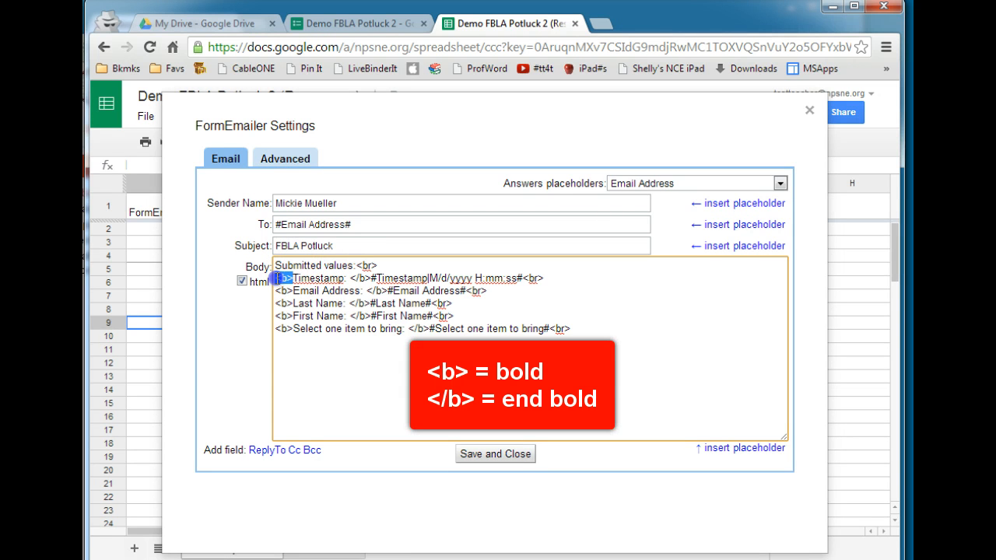
pyautogui.click(287, 278)
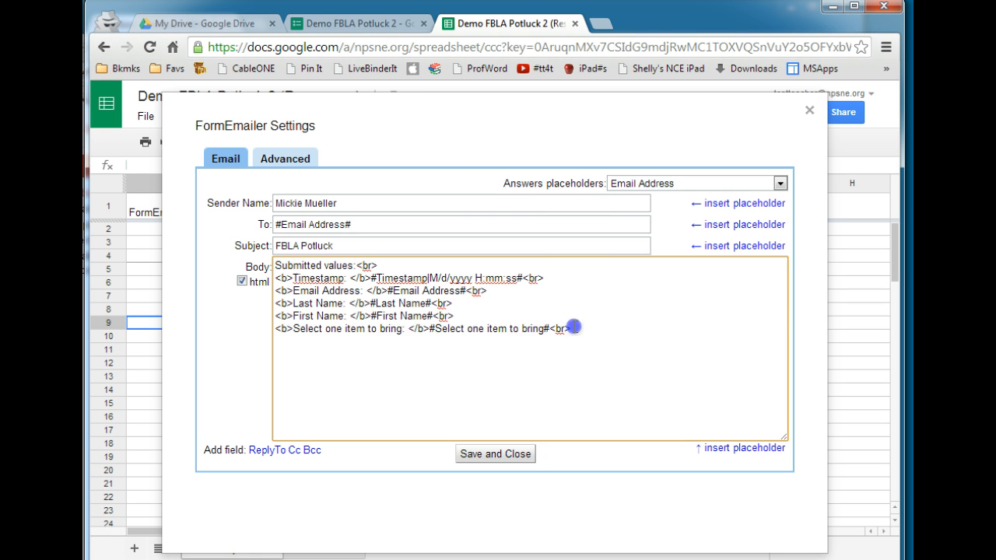
pyautogui.moveTo(573, 328); pyautogui.dragTo(231, 245)
pyautogui.press('BackSpace')
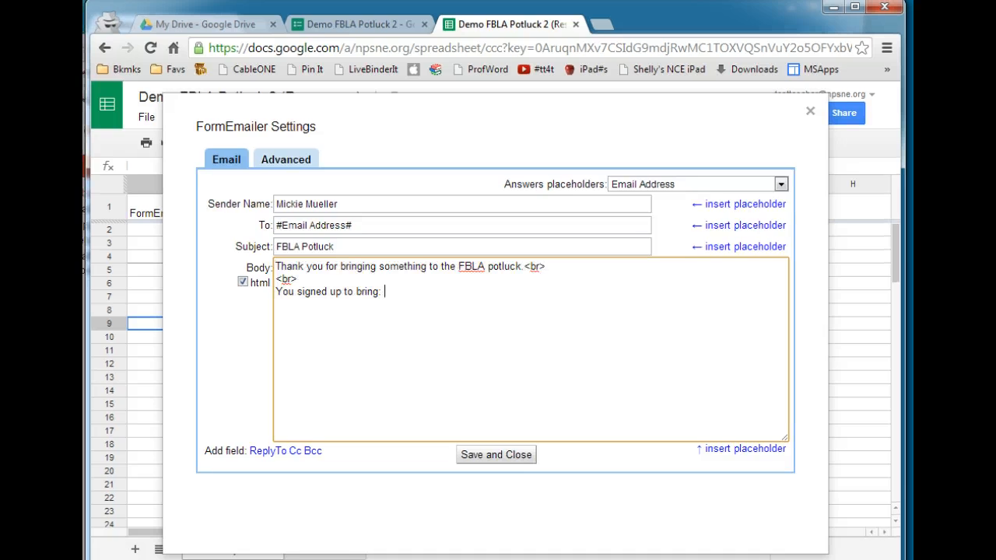
pyautogui.click(480, 364)
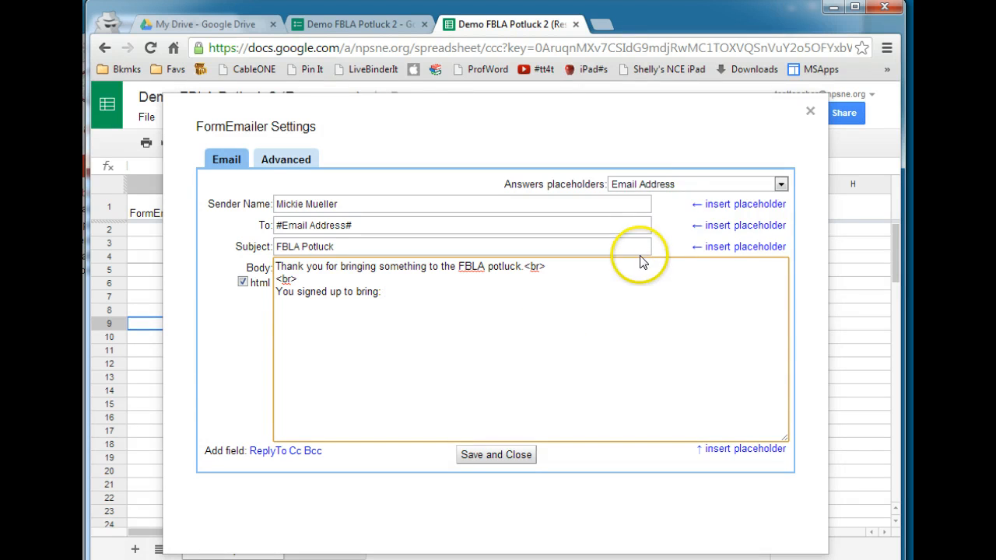
# Insert the "Select one item to bring" placeholder into the body, on the same line after "You signed up to bring:".
pyautogui.click(667, 186)
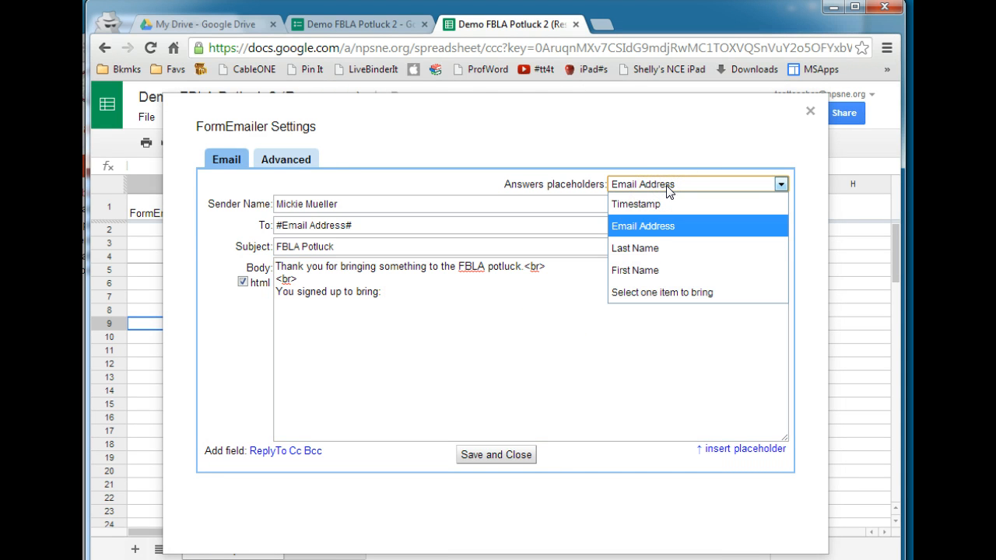
pyautogui.click(652, 292)
pyautogui.click(406, 294)
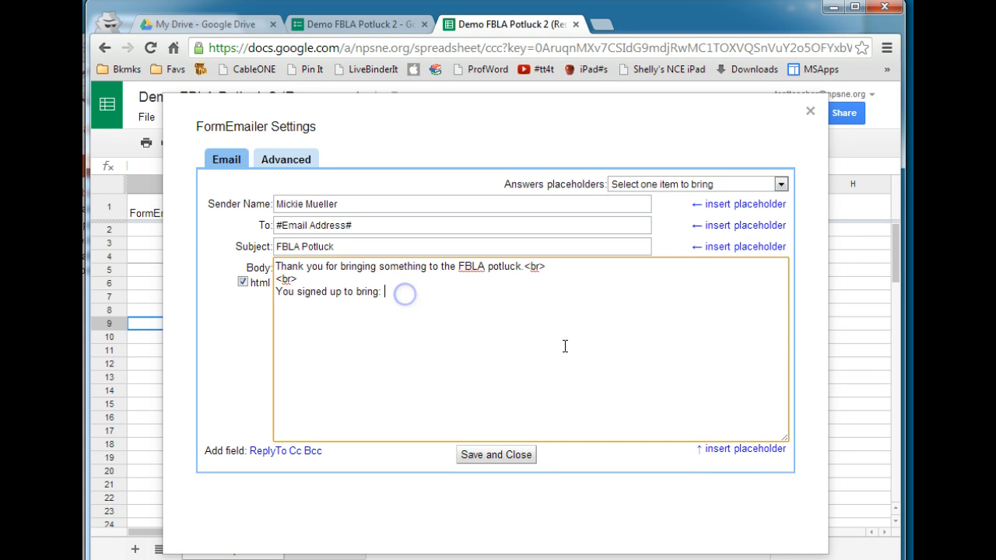
pyautogui.click(738, 451)
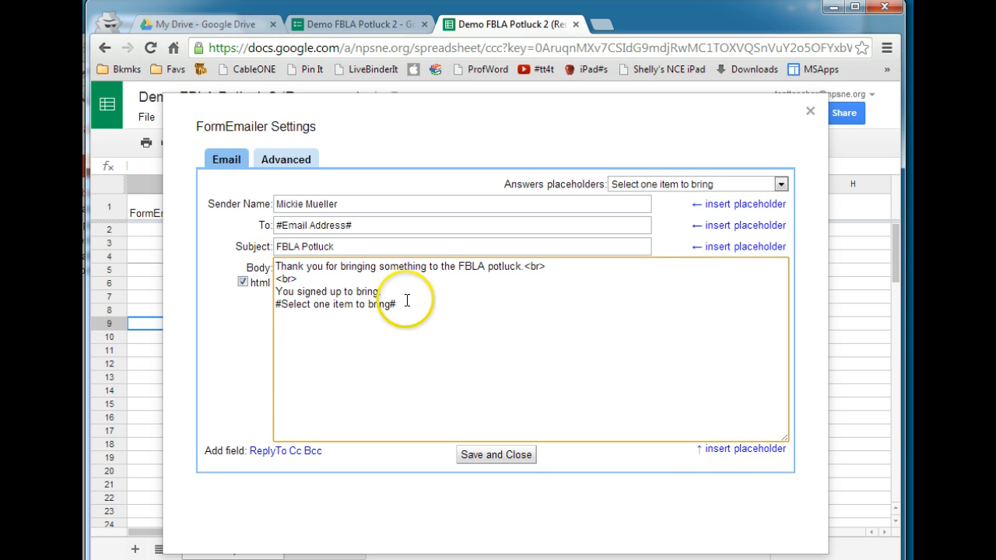
pyautogui.click(274, 304)
pyautogui.press('BackSpace')
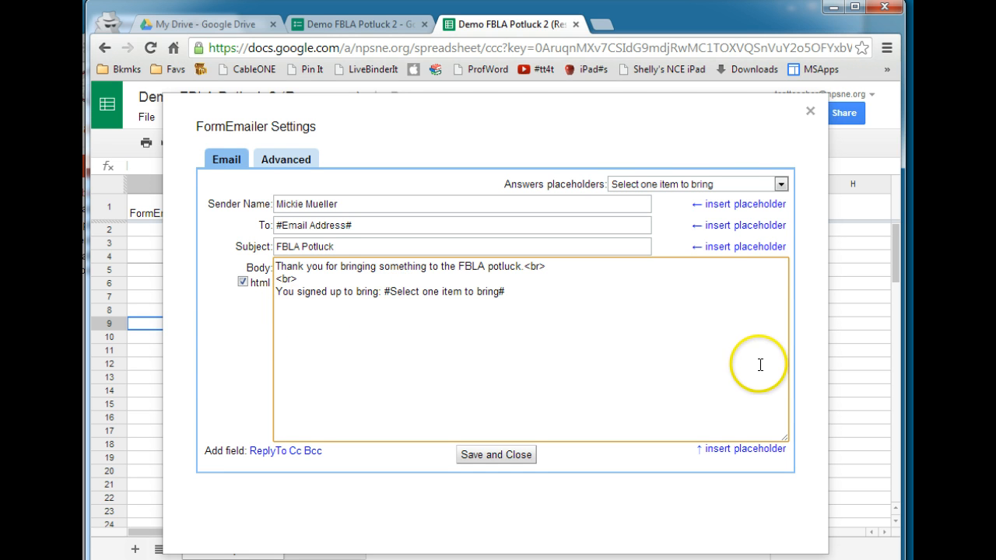
# Finish the body with "You need to bring enough for 50 people. Please bring the items to my room by 3 pm on Friday." and "Thanks.", and save.
pyautogui.click(511, 292)
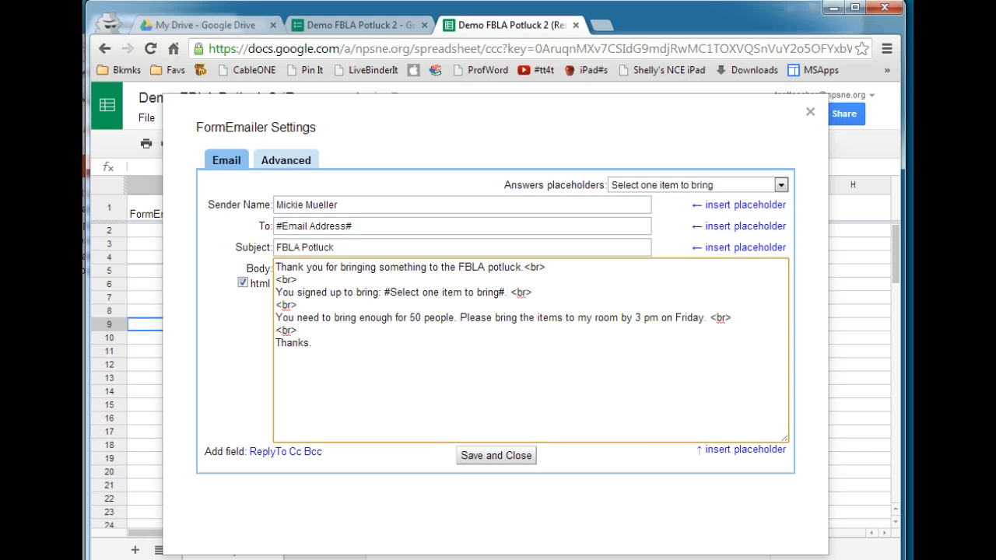
pyautogui.click(633, 414)
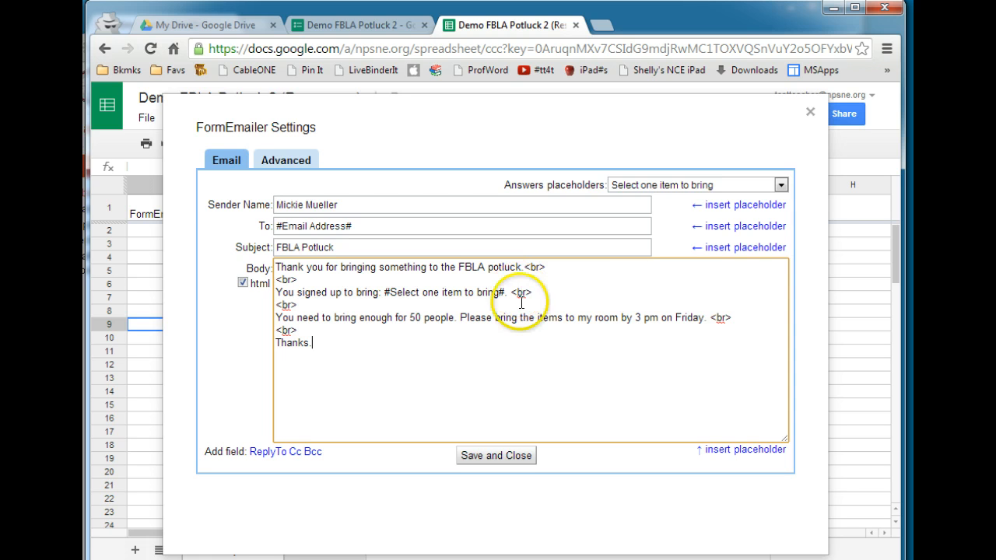
pyautogui.click(500, 455)
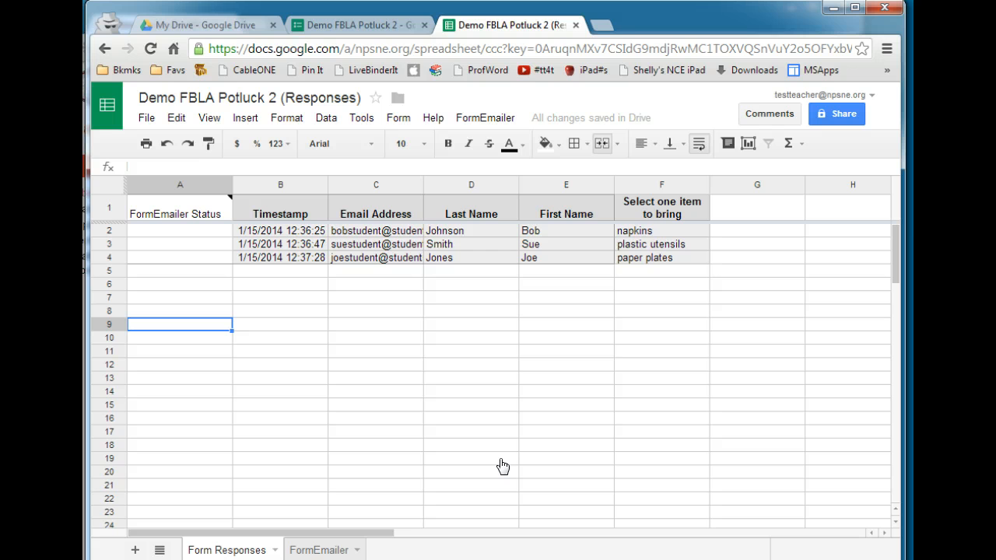
# Process the form responses manually with FormEmailer from line 2 to the end using "2*", and dismiss the error notice.
pyautogui.click(486, 118)
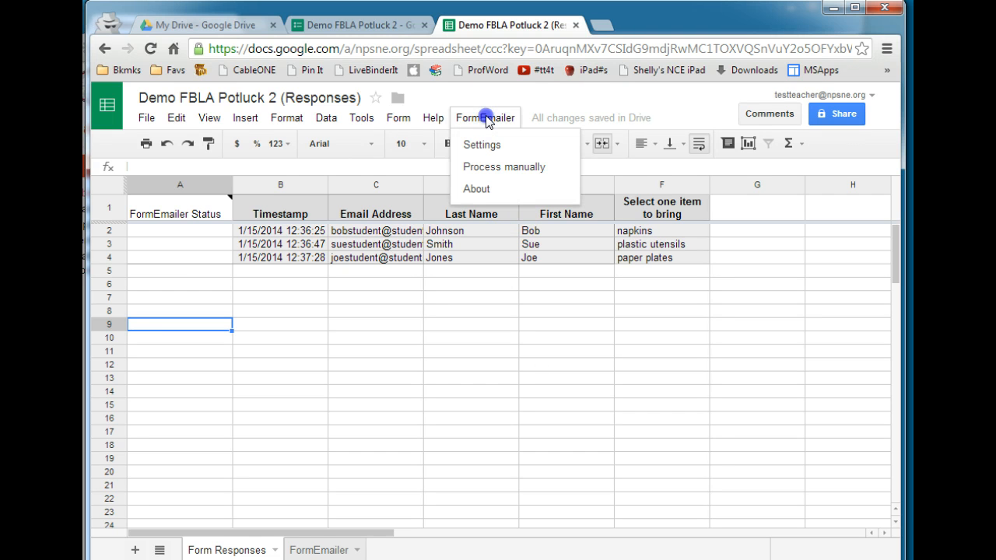
pyautogui.click(486, 168)
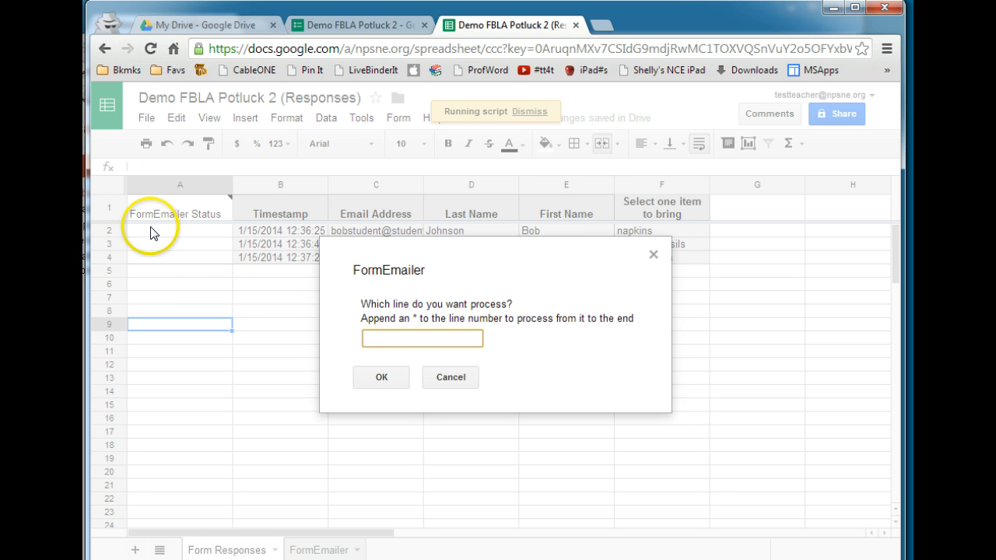
pyautogui.write('2')
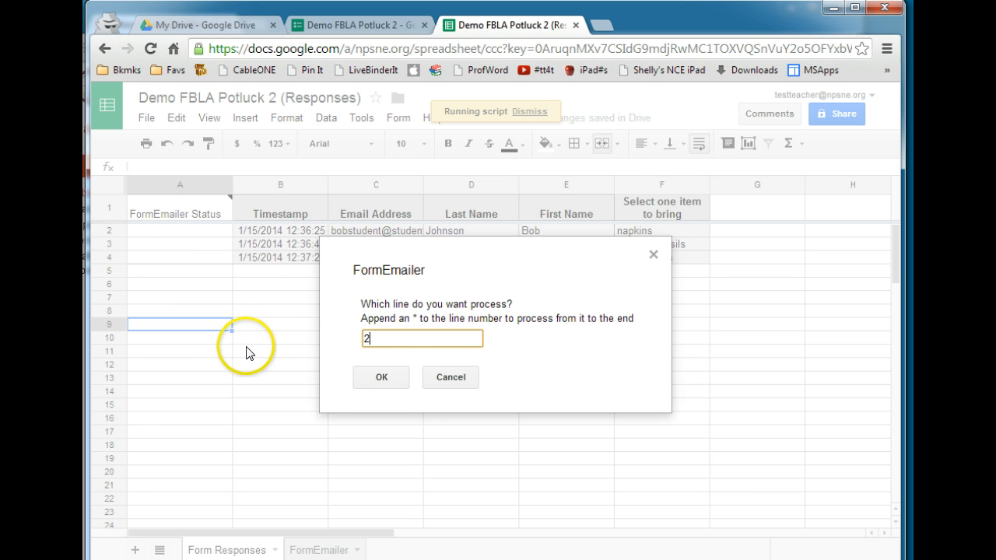
pyautogui.write('*')
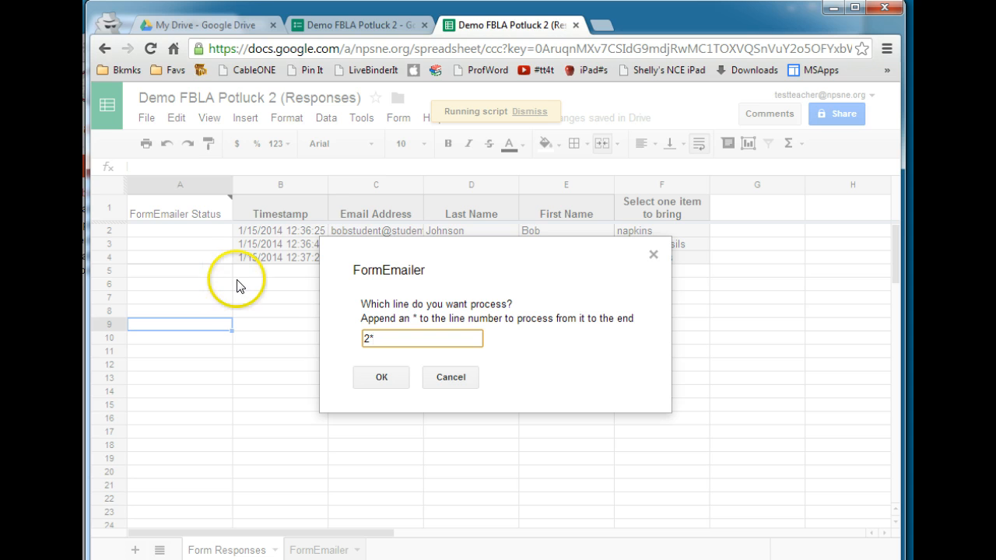
pyautogui.click(401, 385)
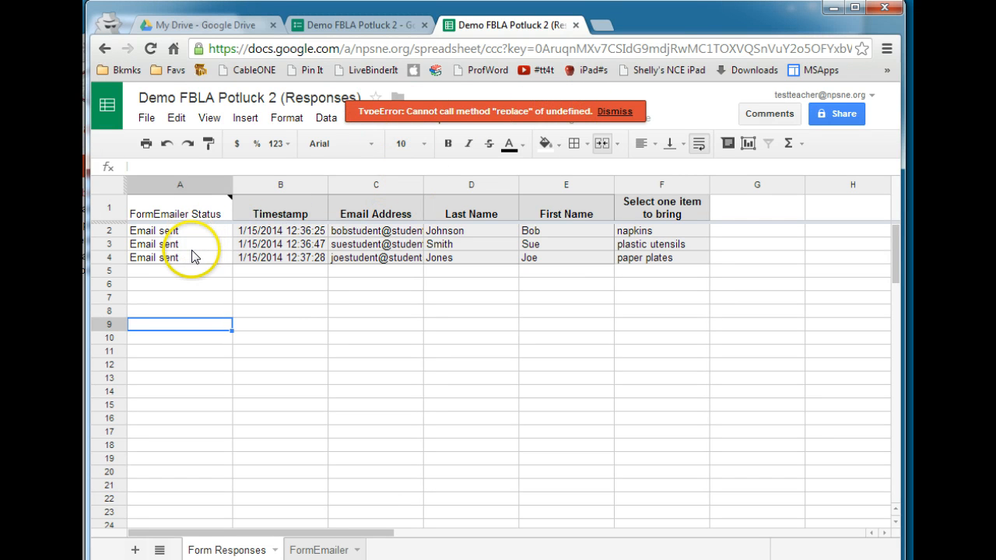
pyautogui.click(615, 112)
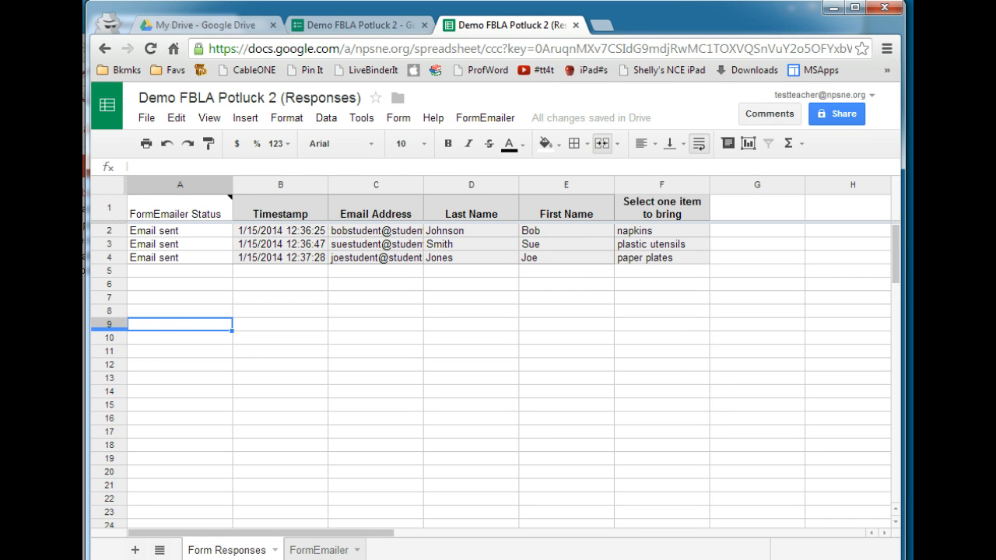
# Switch to the student's Gmail inbox, open the "FBLA Potluck" email to check its message, and return to the responses spreadsheet.
pyautogui.hotkey('alt', 'Tab')
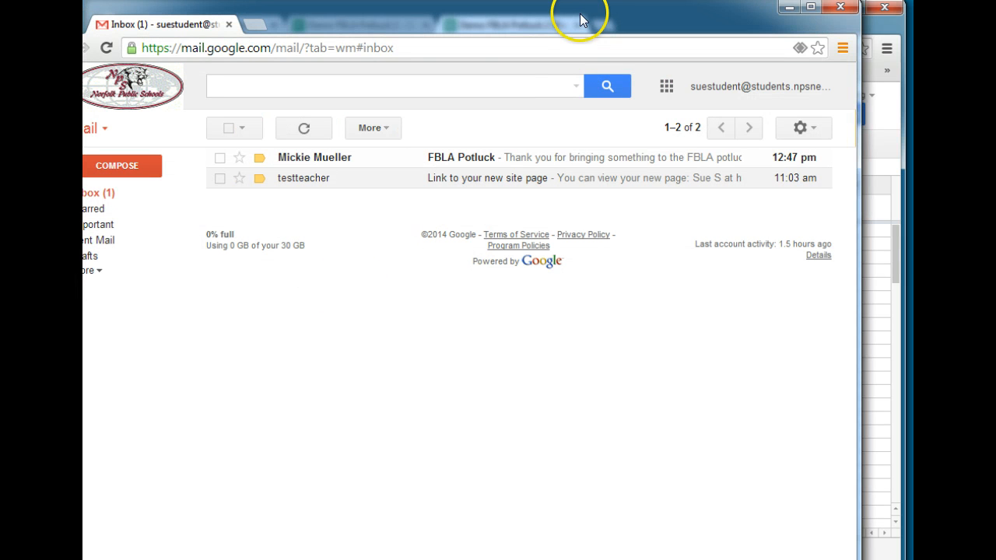
pyautogui.moveTo(579, 14); pyautogui.dragTo(603, 35)
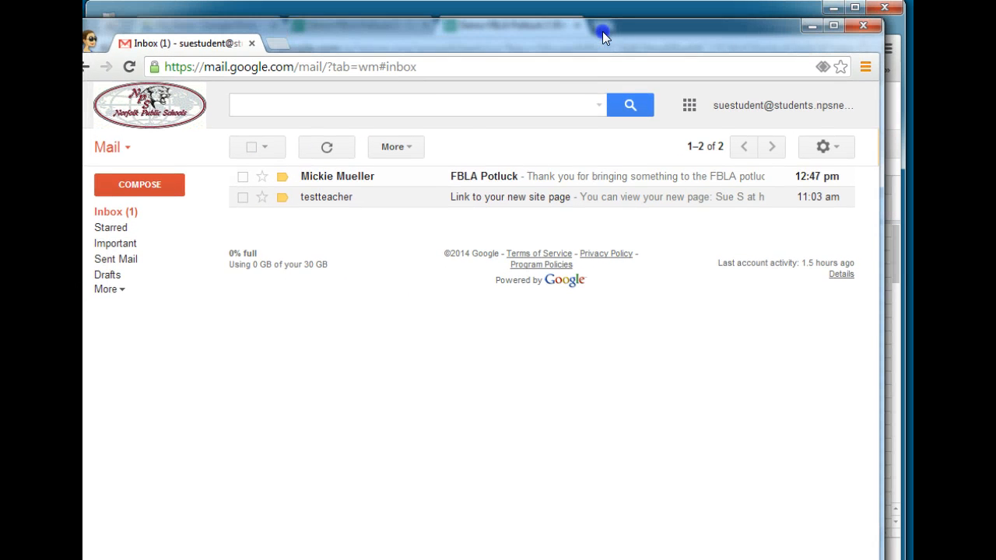
pyautogui.click(522, 180)
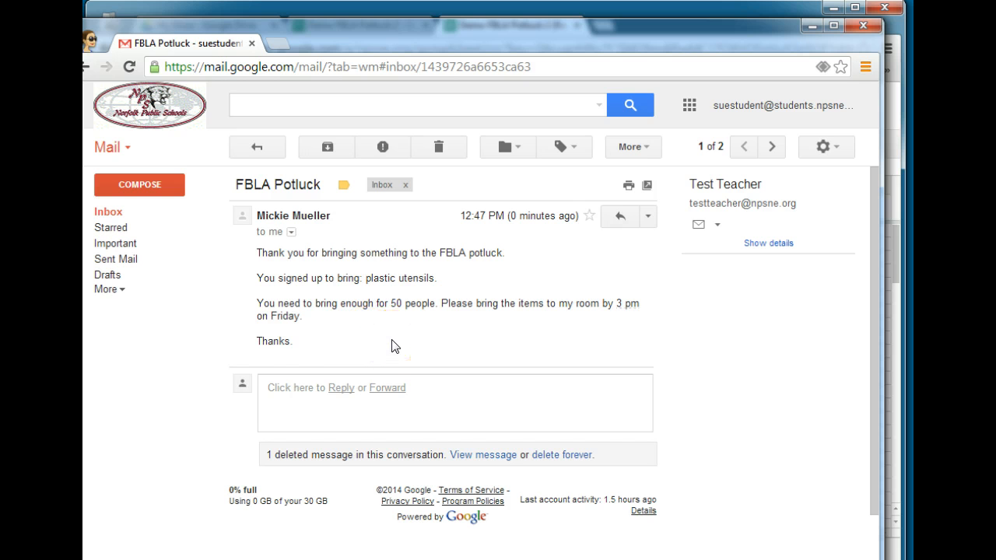
pyautogui.click(640, 11)
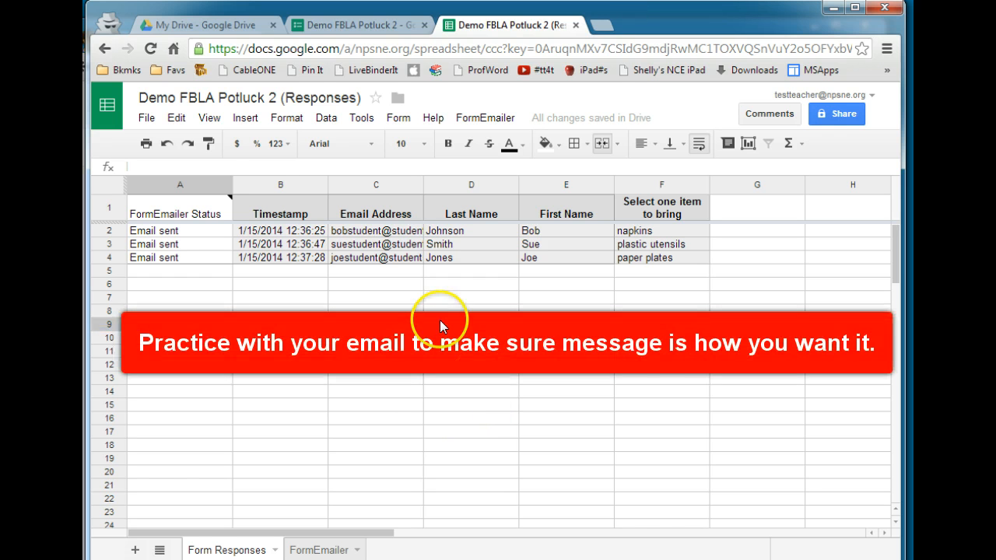
pyautogui.click(399, 272)
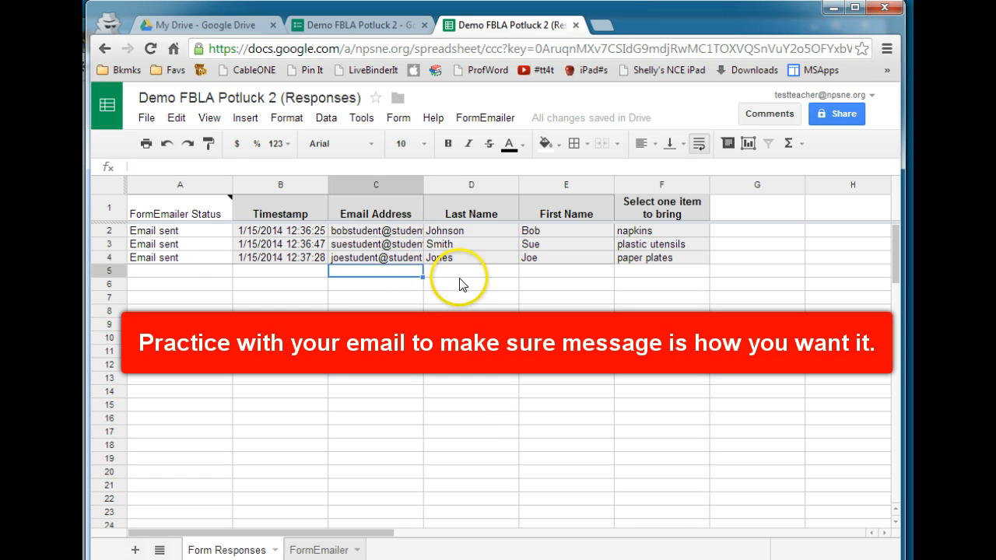